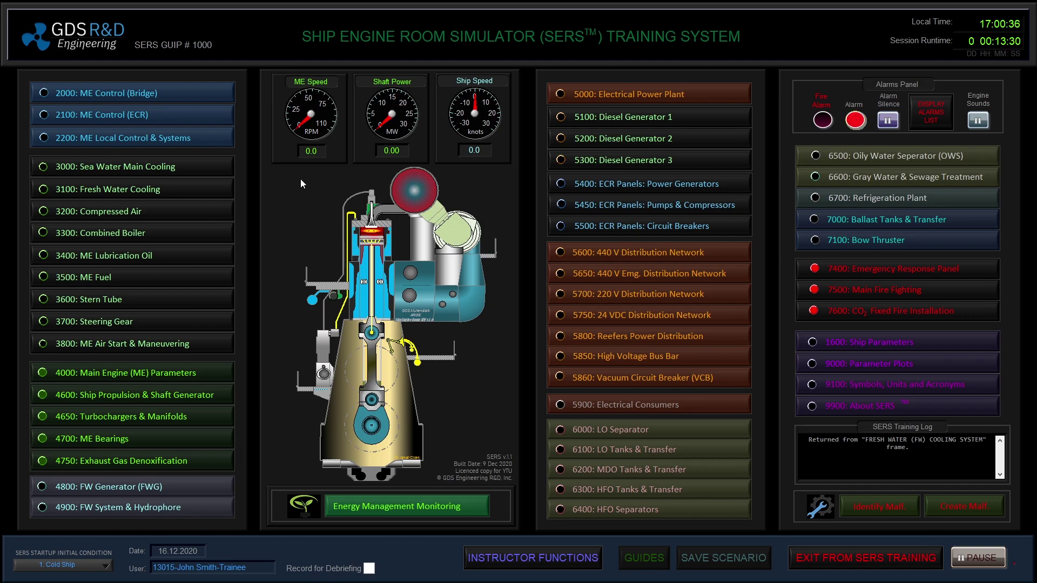
# Line up the combined boiler's MDO fuel supply through FO-V32, the circulating pump valves and FO-V37, and start Fuel Circulating Pump 1
pyautogui.click(210, 231)
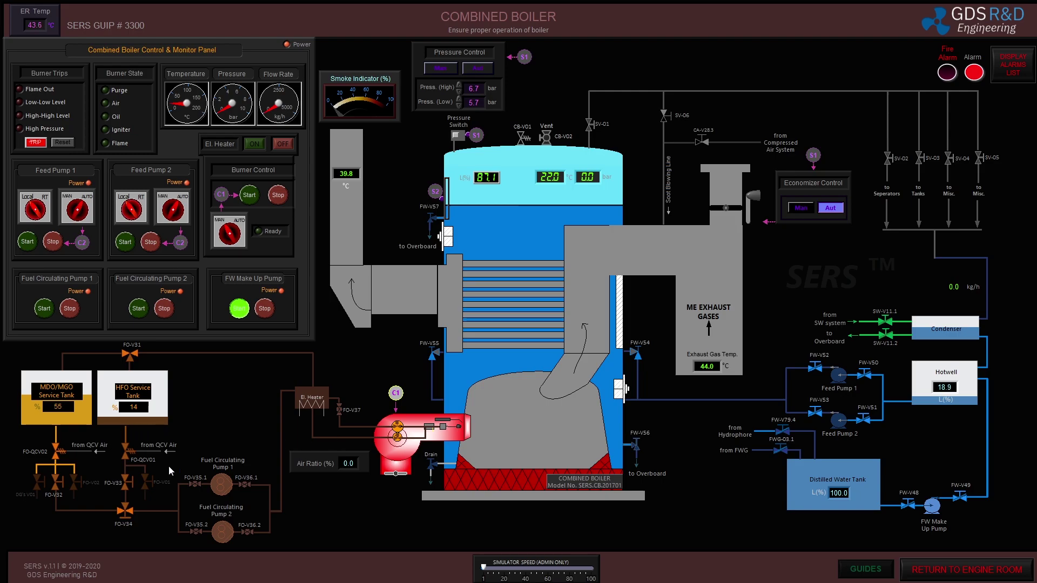
pyautogui.click(56, 482)
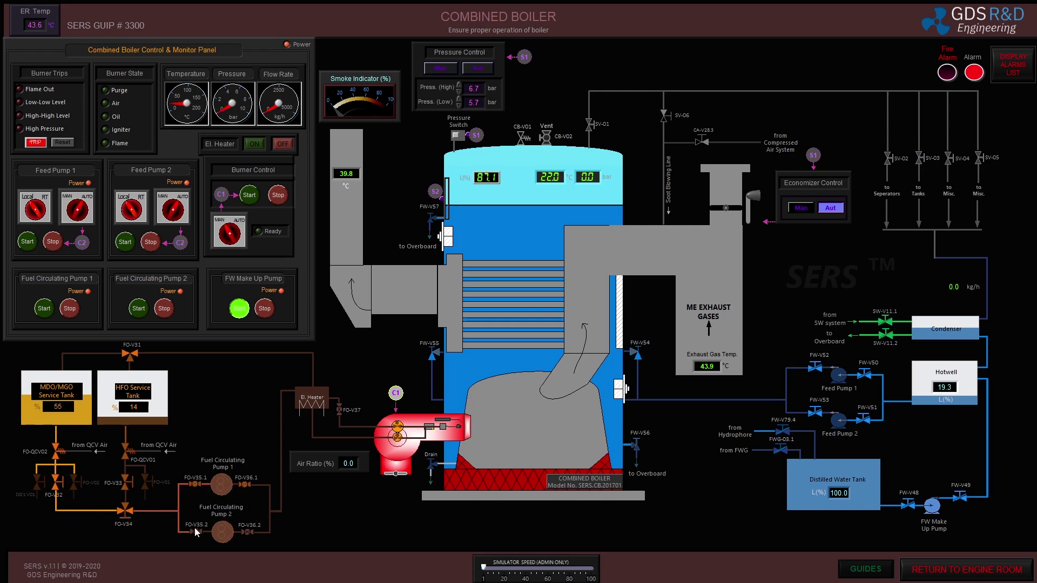
pyautogui.click(246, 532)
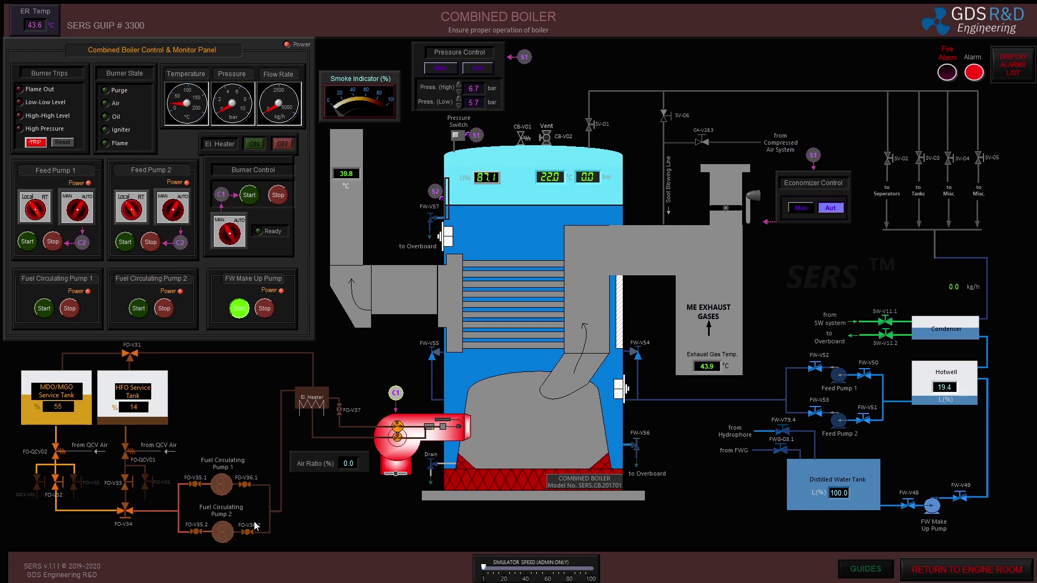
pyautogui.click(339, 410)
pyautogui.click(54, 300)
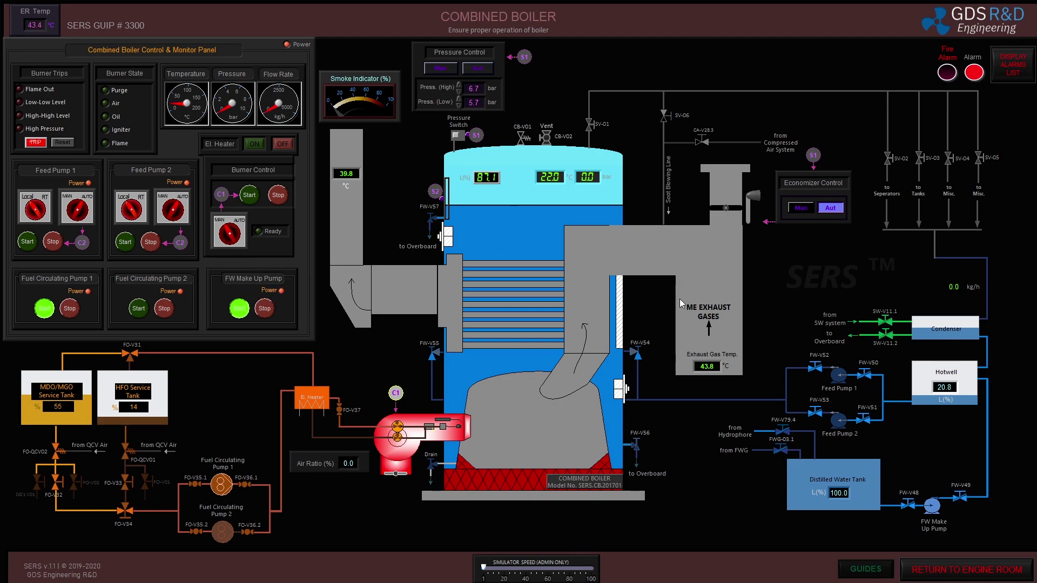
# Review the state of the fresh water cooling system and return to the engine room overview
pyautogui.click(934, 561)
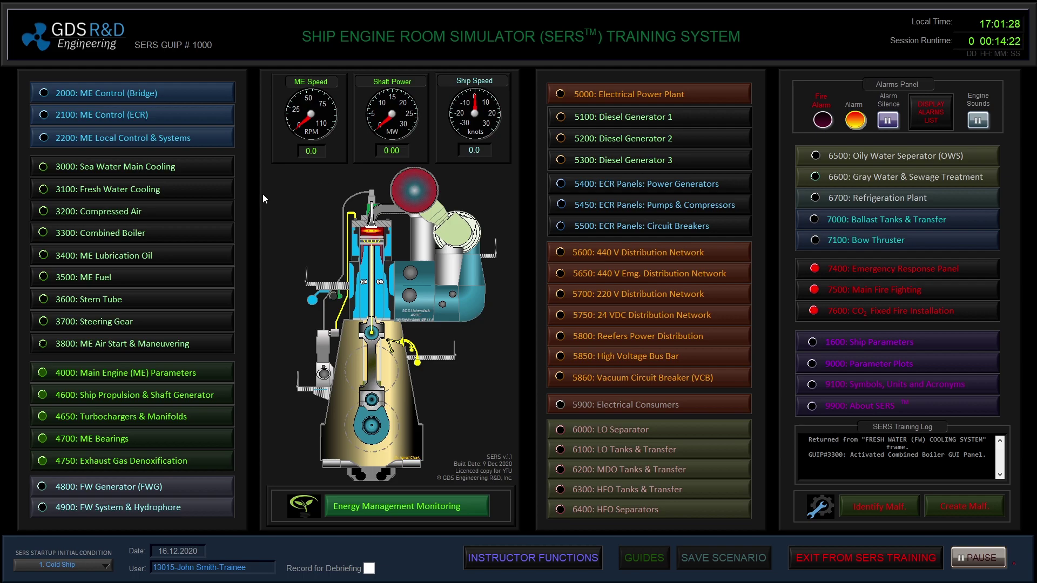
pyautogui.click(206, 190)
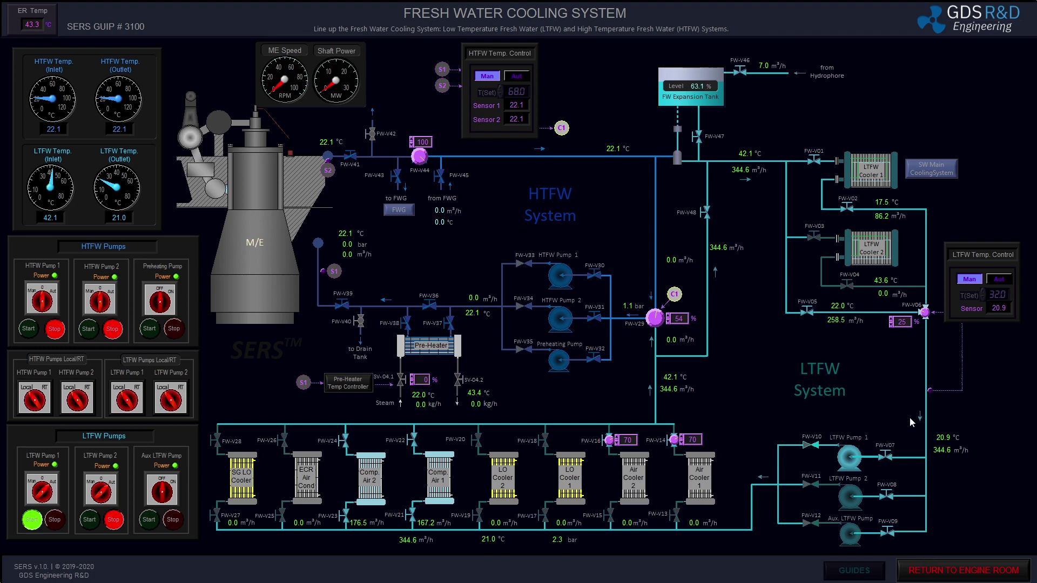
pyautogui.click(930, 567)
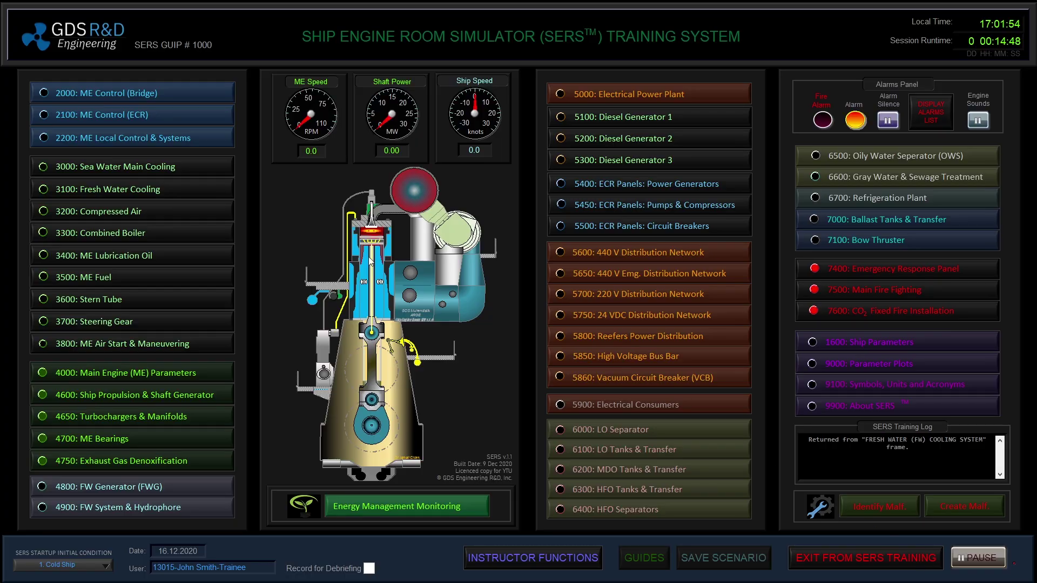
# Start the combined boiler's burner and reset the burner trip
pyautogui.click(180, 229)
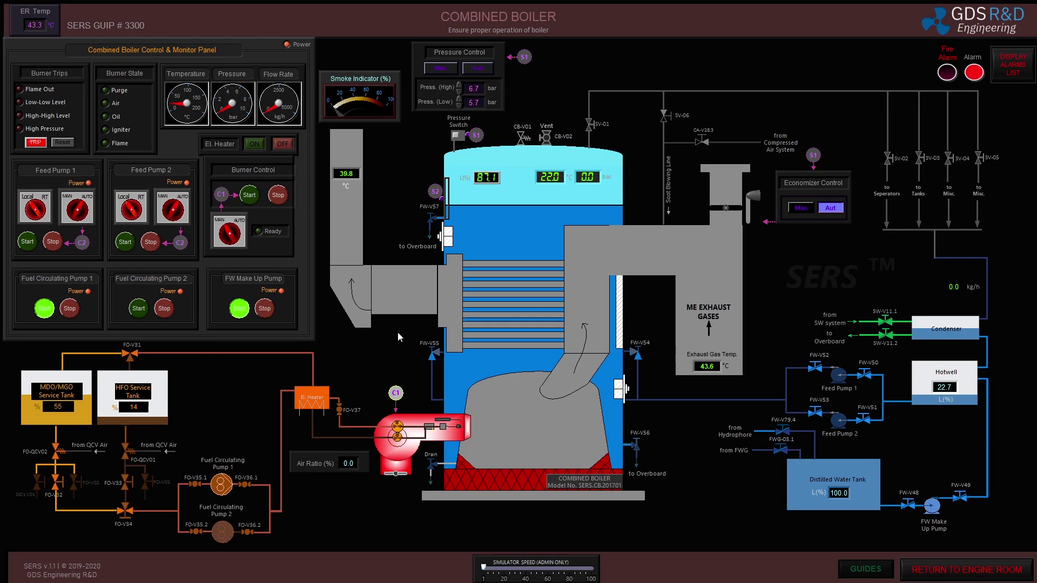
pyautogui.click(249, 196)
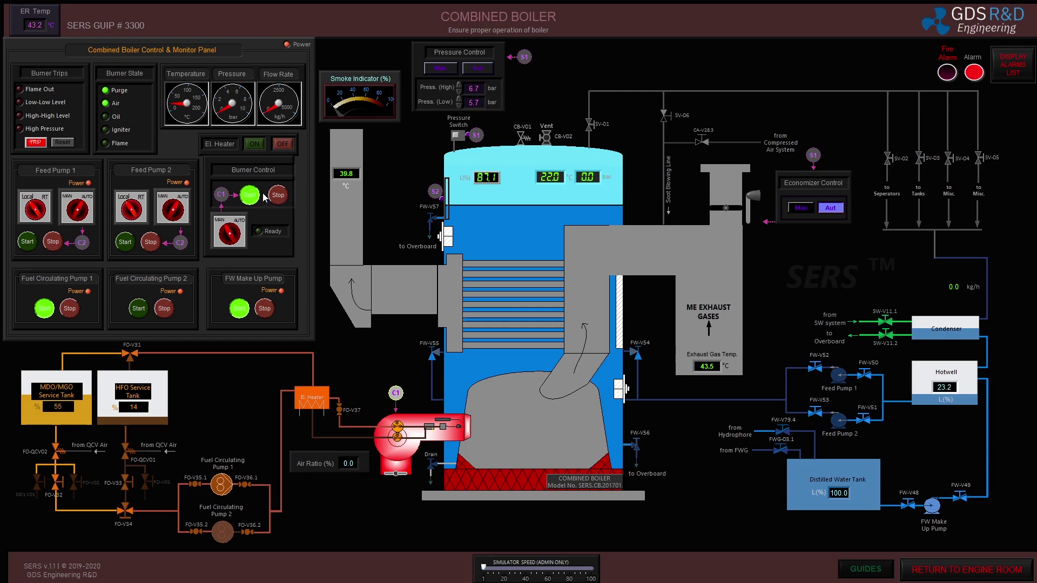
pyautogui.click(67, 141)
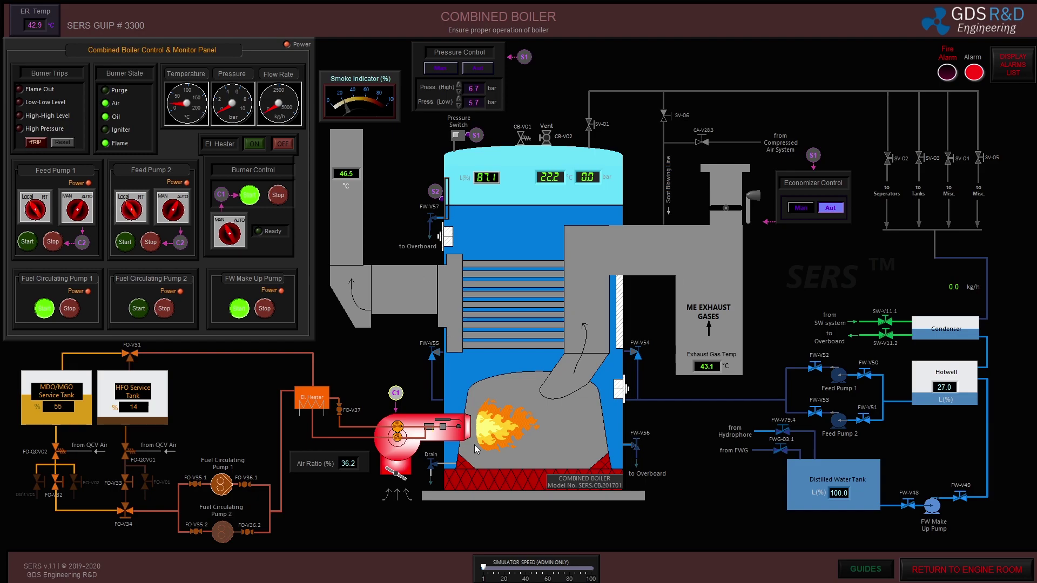
# Raise the simulator speed on the combined boiler page to about 17
pyautogui.moveTo(485, 568); pyautogui.dragTo(493, 568)
pyautogui.moveTo(494, 567); pyautogui.dragTo(502, 568)
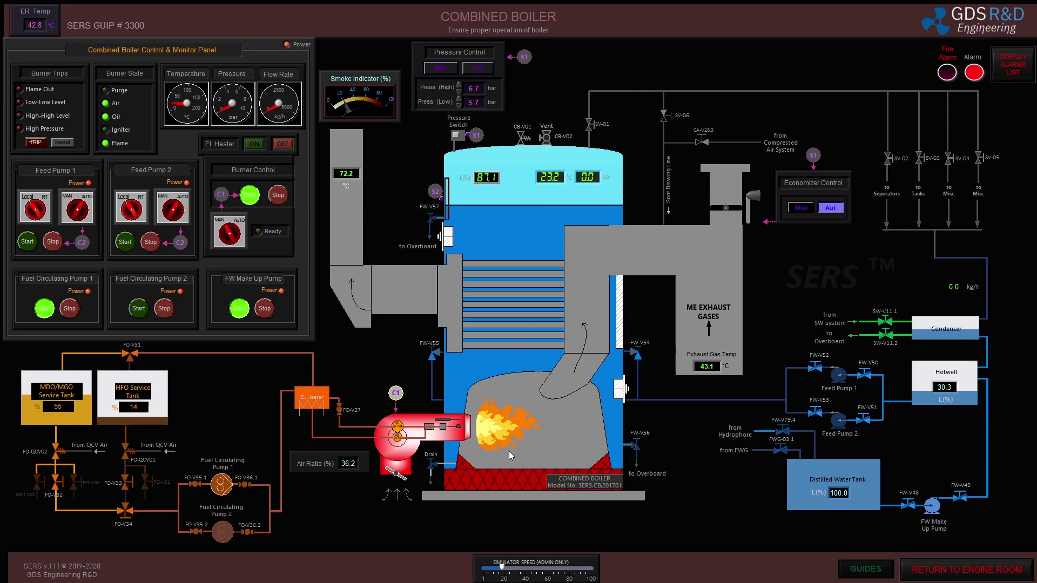
# Check the pumps, preheater and expansion tank readings of the fresh water cooling system
pyautogui.click(932, 571)
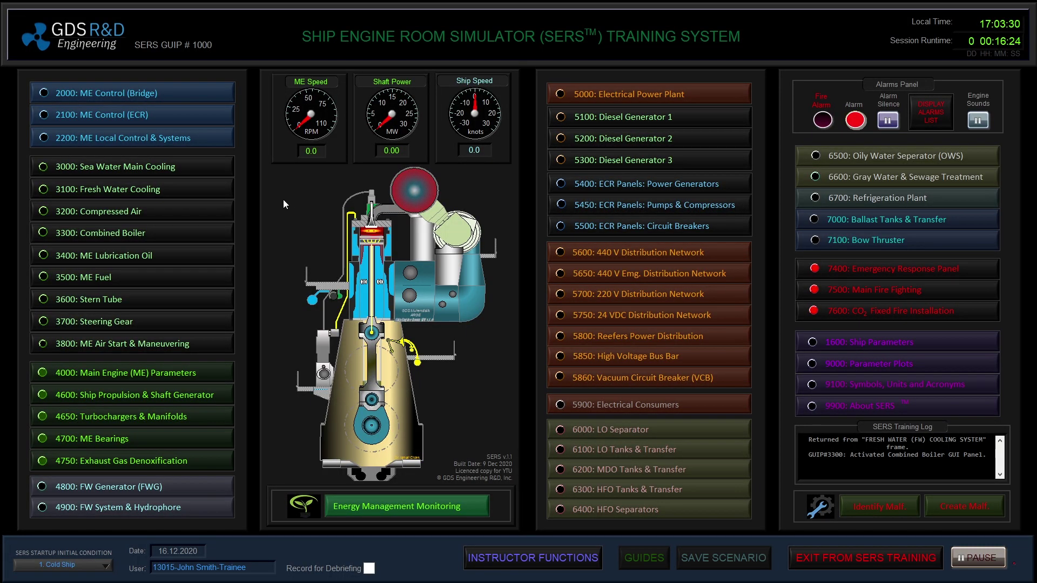
pyautogui.click(206, 190)
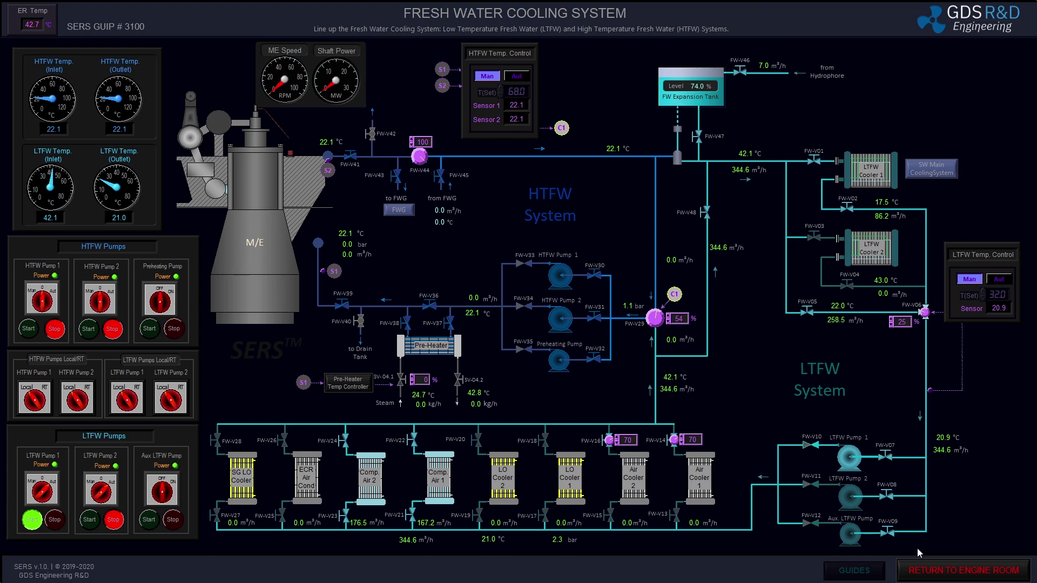
pyautogui.click(927, 570)
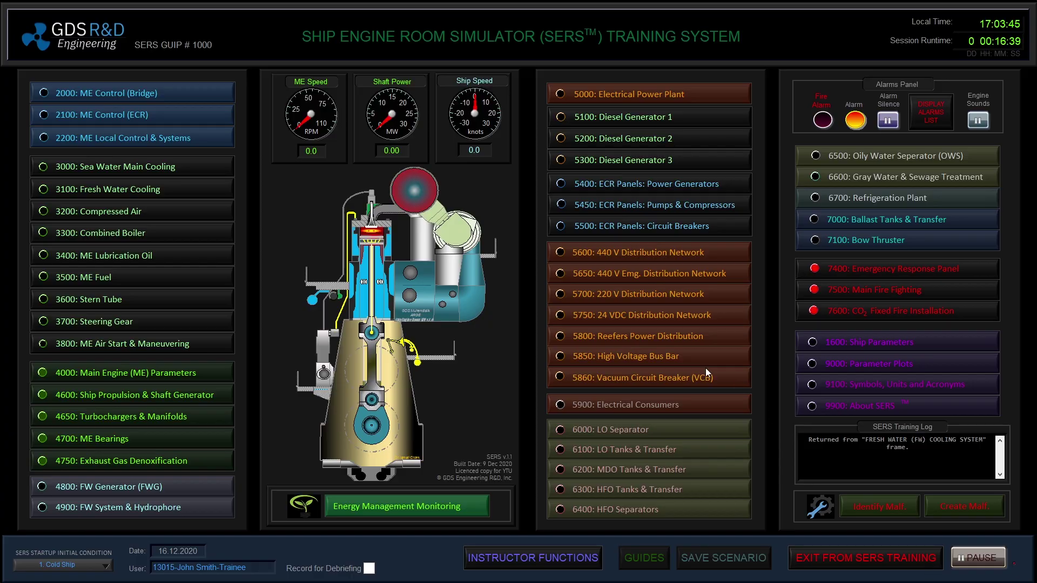
# Raise the simulator speed on the combined boiler page to about 35
pyautogui.click(179, 237)
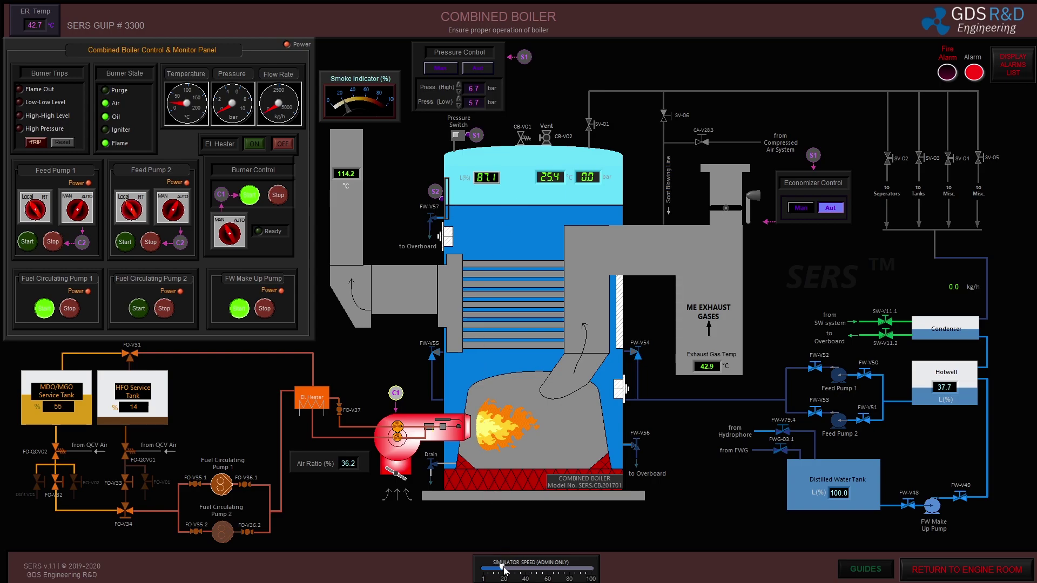
pyautogui.moveTo(502, 567); pyautogui.dragTo(518, 573)
# Switch off the auxiliary air compressor in the compressed air system and return to the engine room overview
pyautogui.click(950, 570)
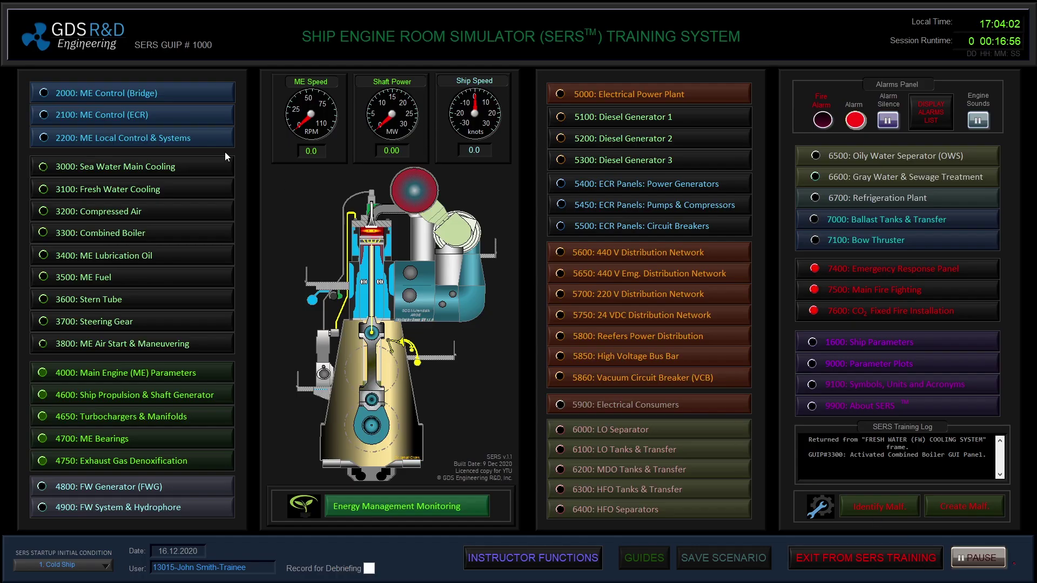
pyautogui.click(152, 211)
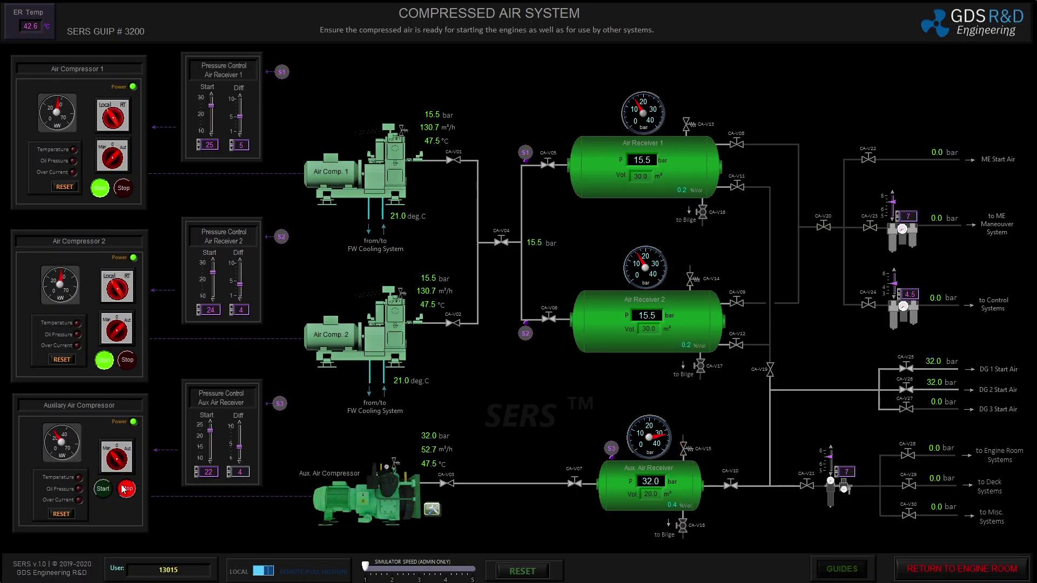
pyautogui.click(118, 453)
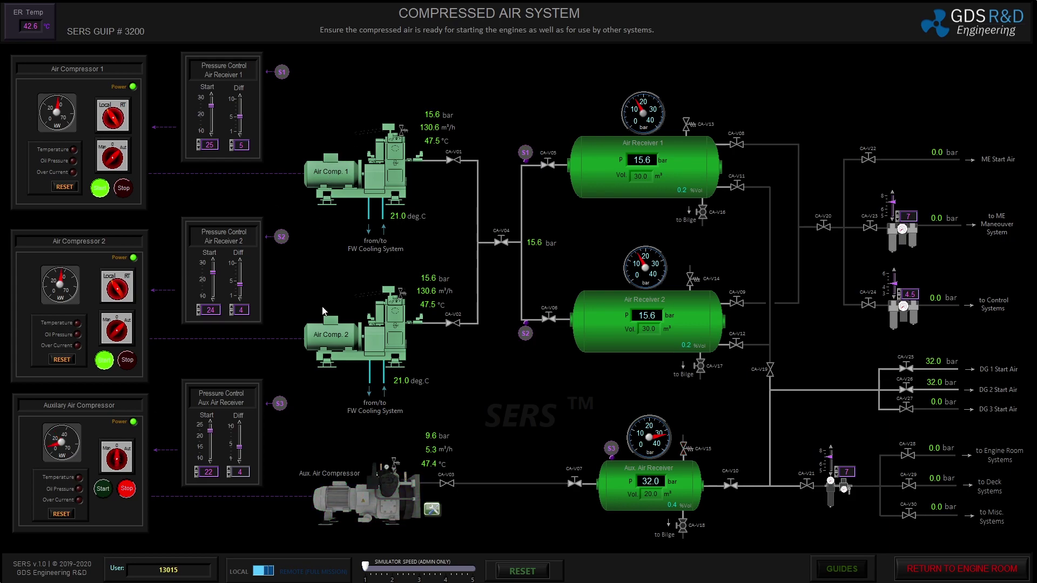
pyautogui.click(937, 574)
# Inspect the generators on the Electrical Power Plant page and the breakers on the ECR circuit breakers panel
pyautogui.click(651, 92)
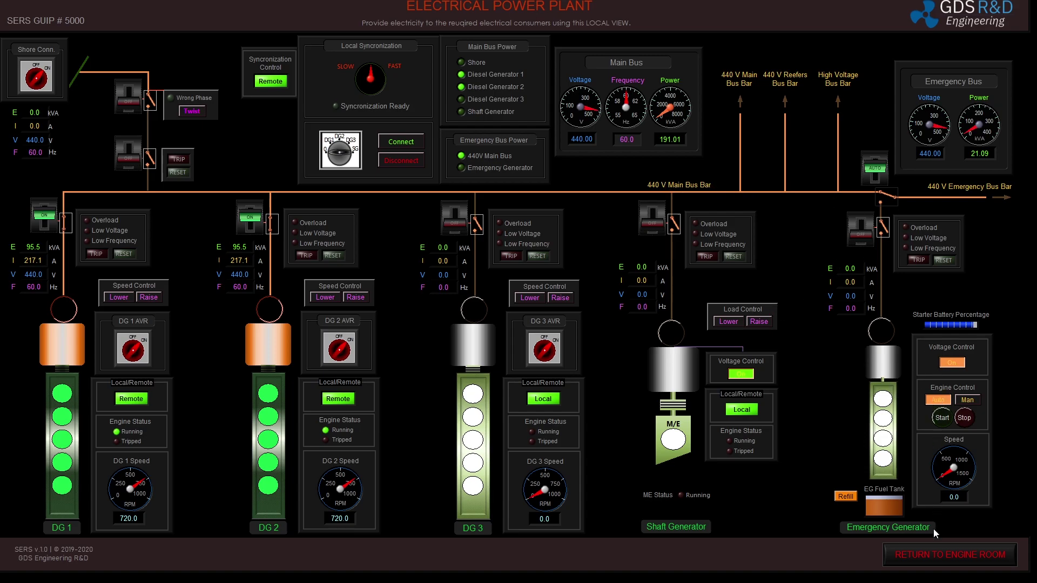
pyautogui.click(916, 558)
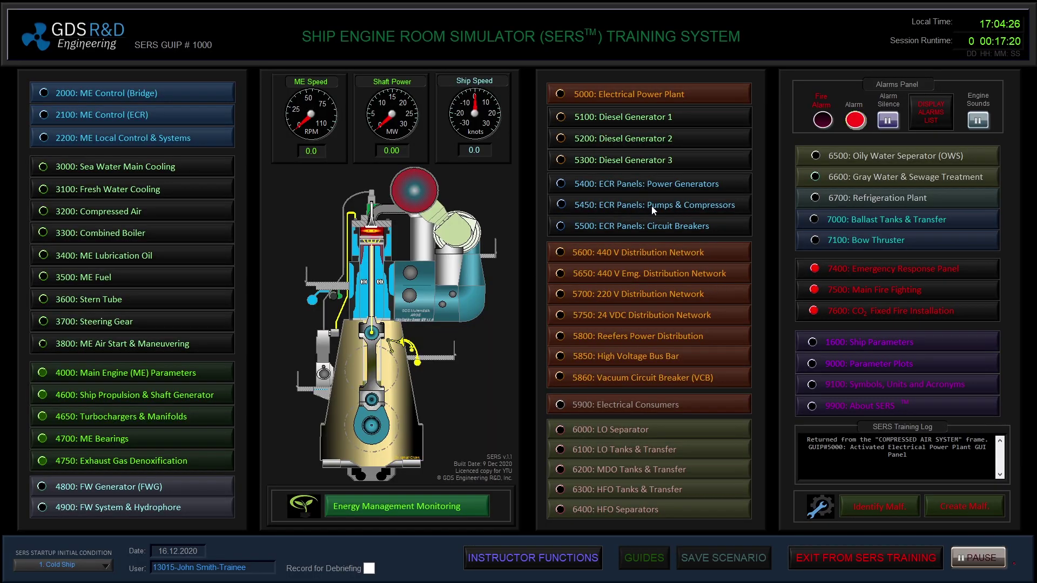
pyautogui.click(589, 228)
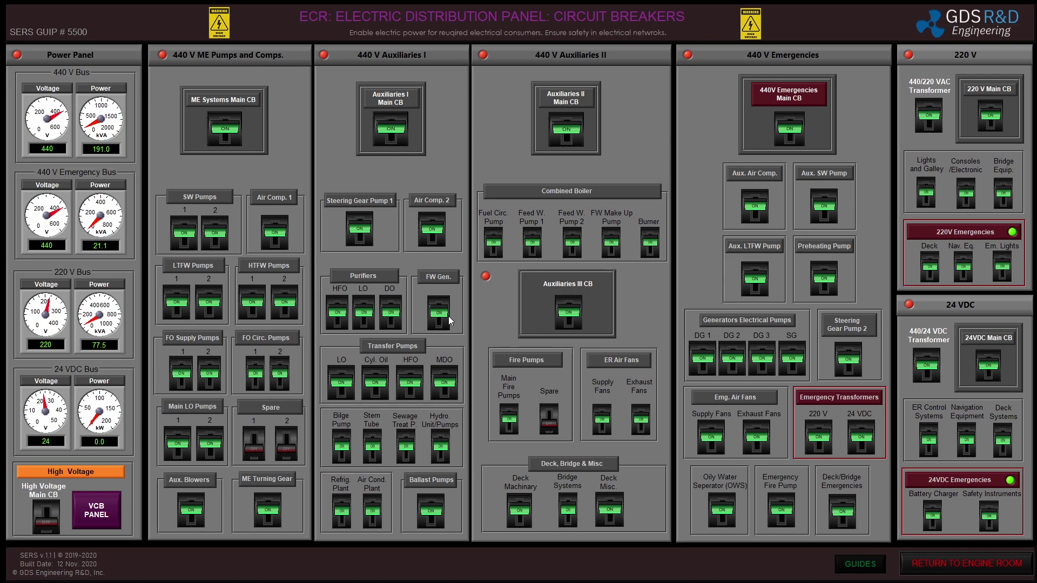
pyautogui.click(926, 559)
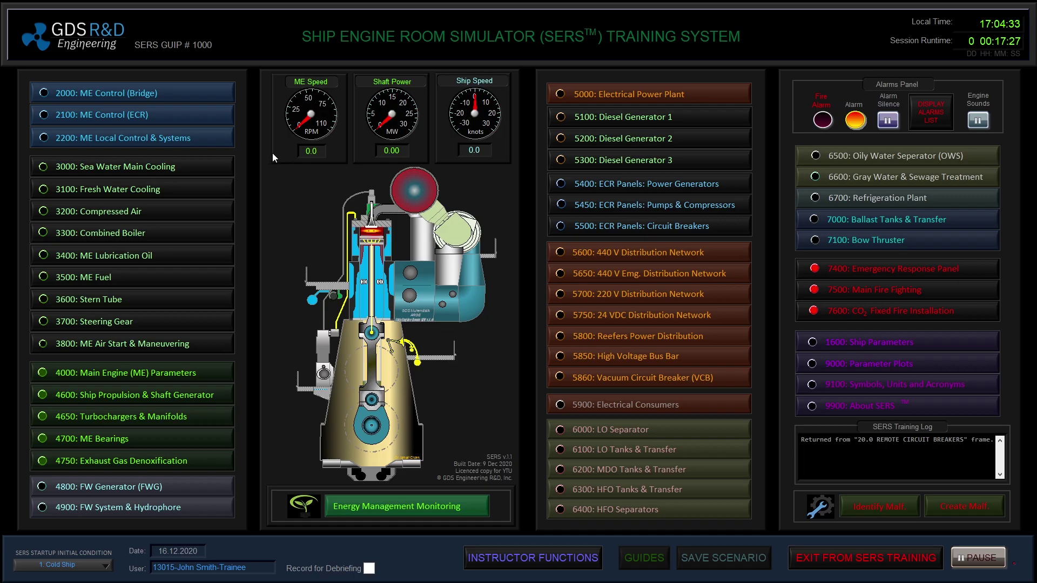
# Raise the simulator speed on the combined boiler page to about 48
pyautogui.click(175, 232)
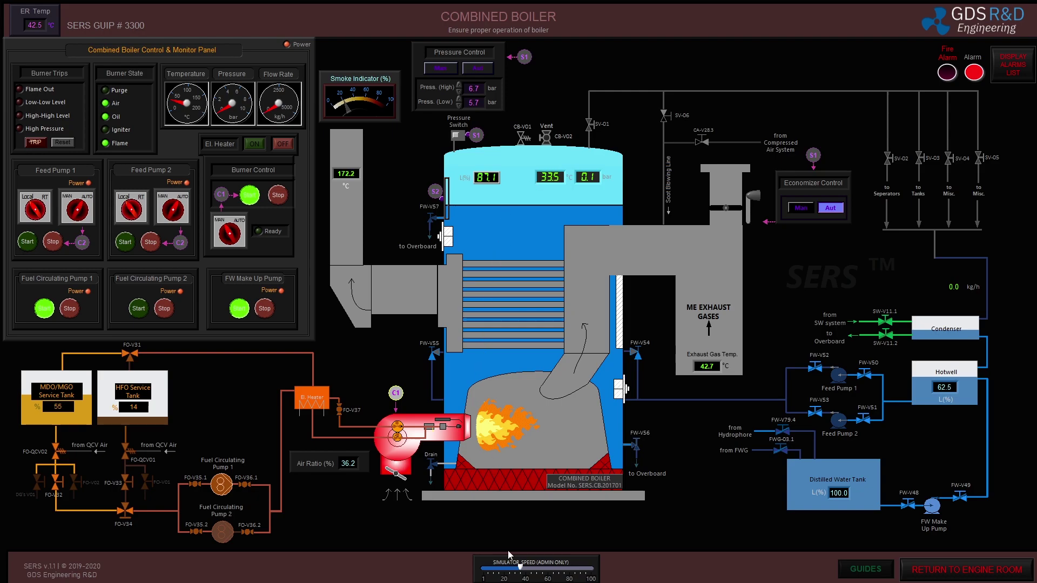
pyautogui.moveTo(521, 567); pyautogui.dragTo(535, 567)
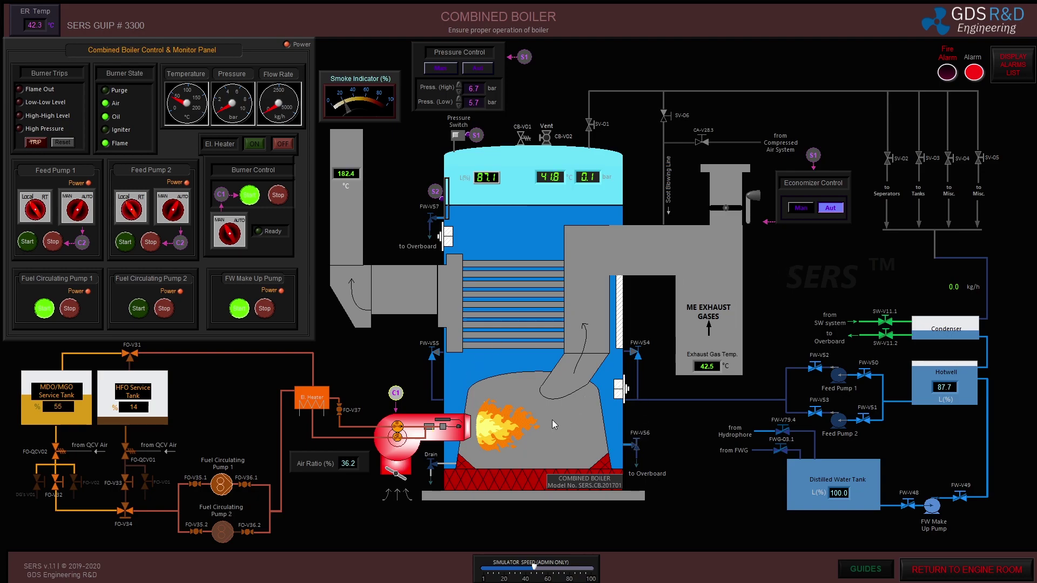
# Close valve FW-V46 to stop the hydrophore supply to the fresh water expansion tank
pyautogui.click(936, 562)
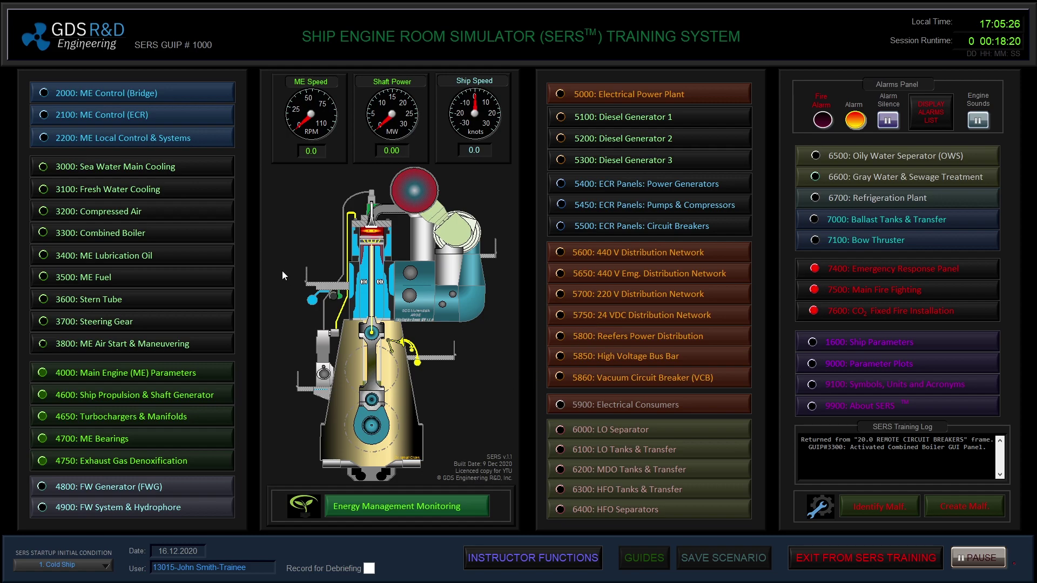
pyautogui.click(147, 187)
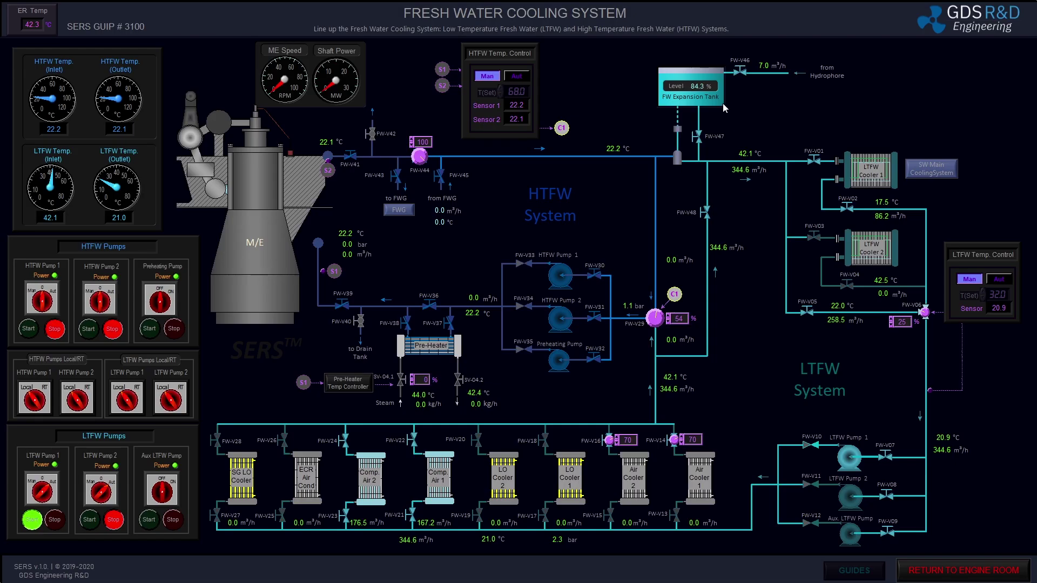
pyautogui.click(740, 74)
pyautogui.click(927, 575)
# Set the combined boiler's pressure control to automatic mode and return to the engine room overview
pyautogui.click(142, 228)
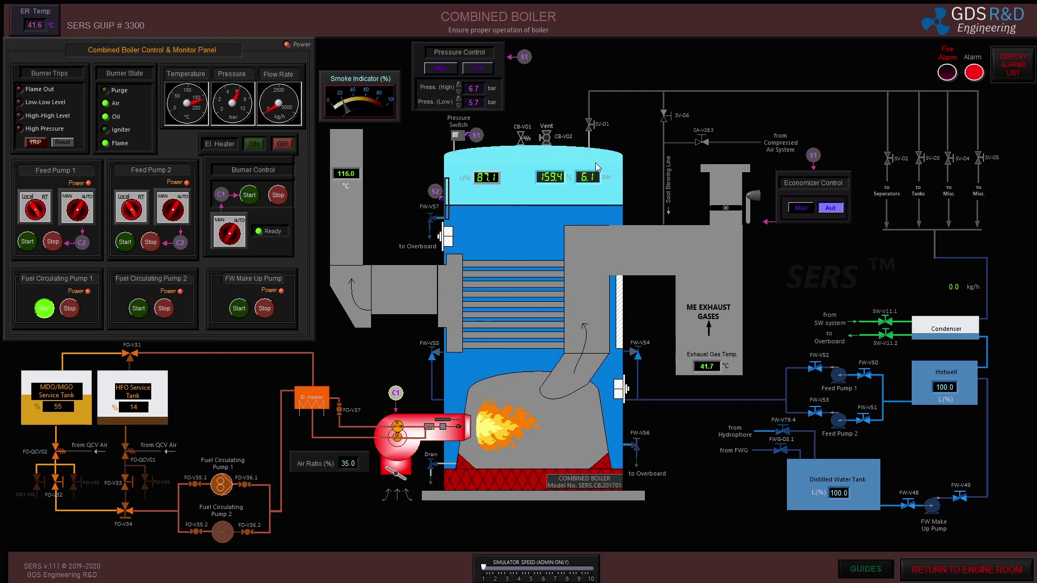
pyautogui.click(478, 69)
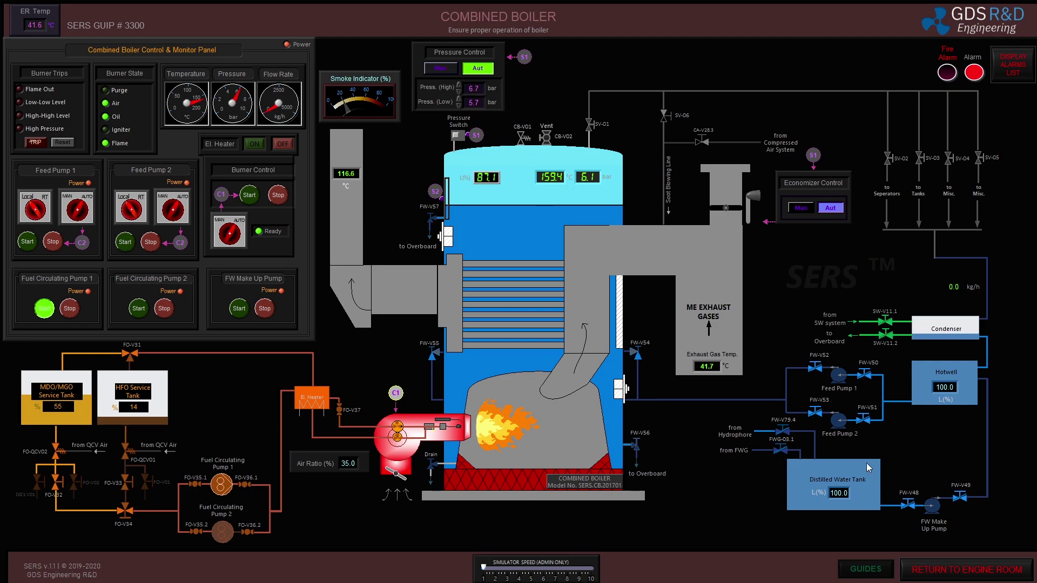
pyautogui.click(931, 569)
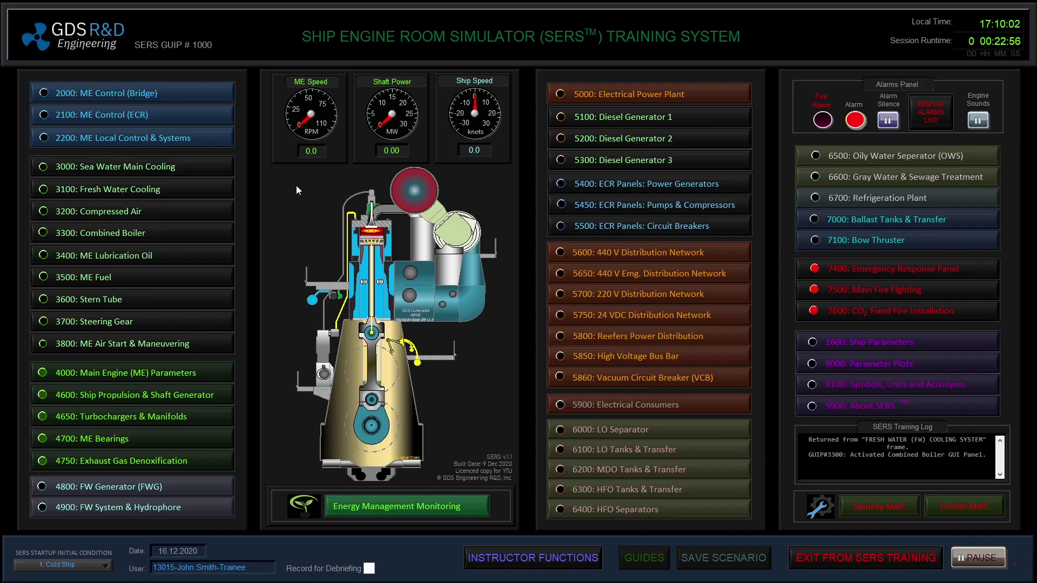
# Route the HTFW flow through the pre-heater by opening FW-V37 and FW-V38 and closing FW-V36, and start the preheating pump
pyautogui.click(202, 189)
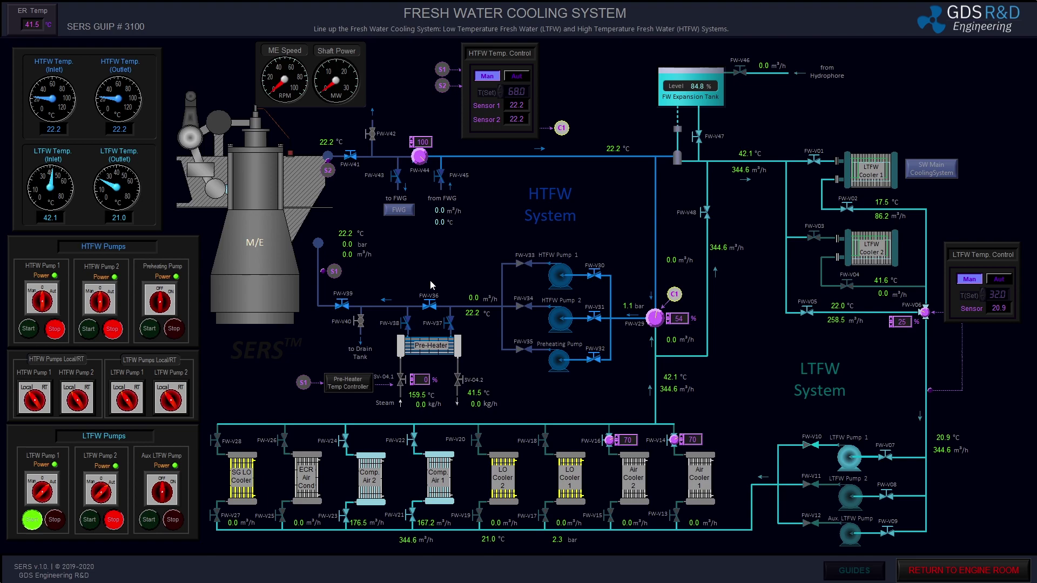
pyautogui.click(451, 323)
pyautogui.click(408, 323)
pyautogui.click(430, 306)
pyautogui.click(162, 302)
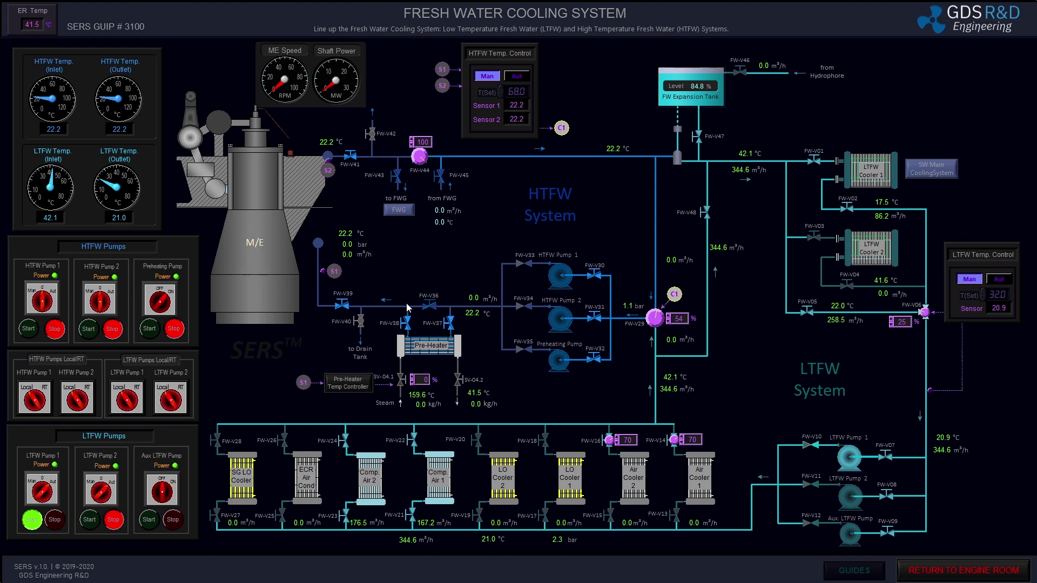
pyautogui.click(147, 329)
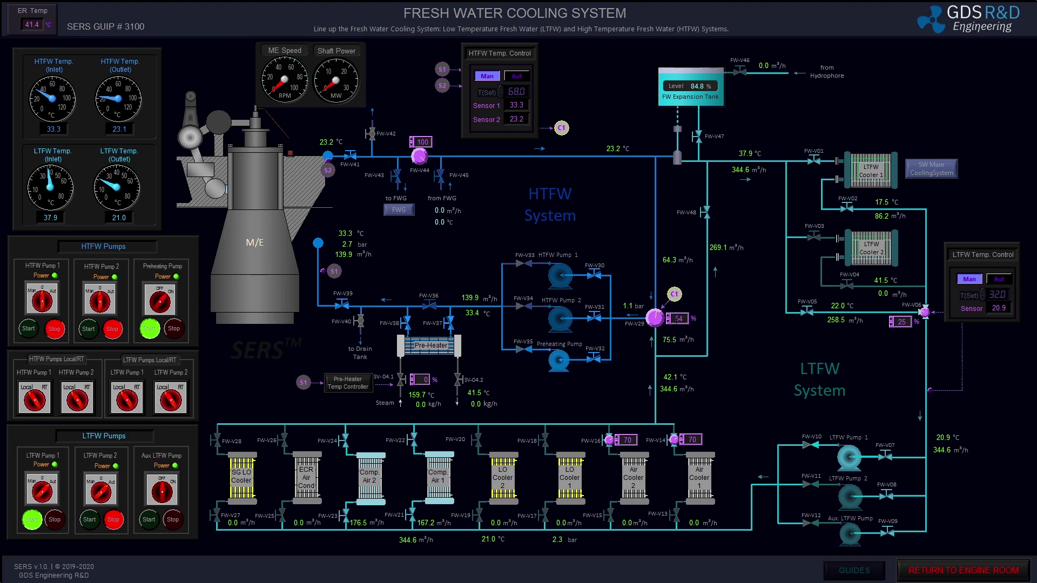
# Set the HTFW three-way valve FW-V29 to 0% and return to the engine room overview
pyautogui.doubleClick(678, 319)
pyautogui.write('0')
pyautogui.press('Return')
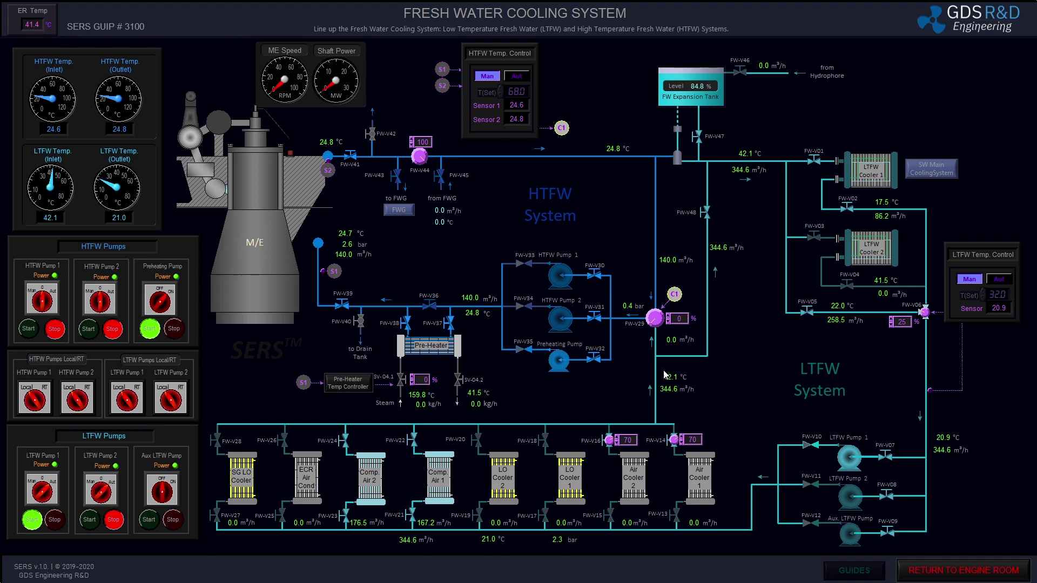
pyautogui.click(951, 574)
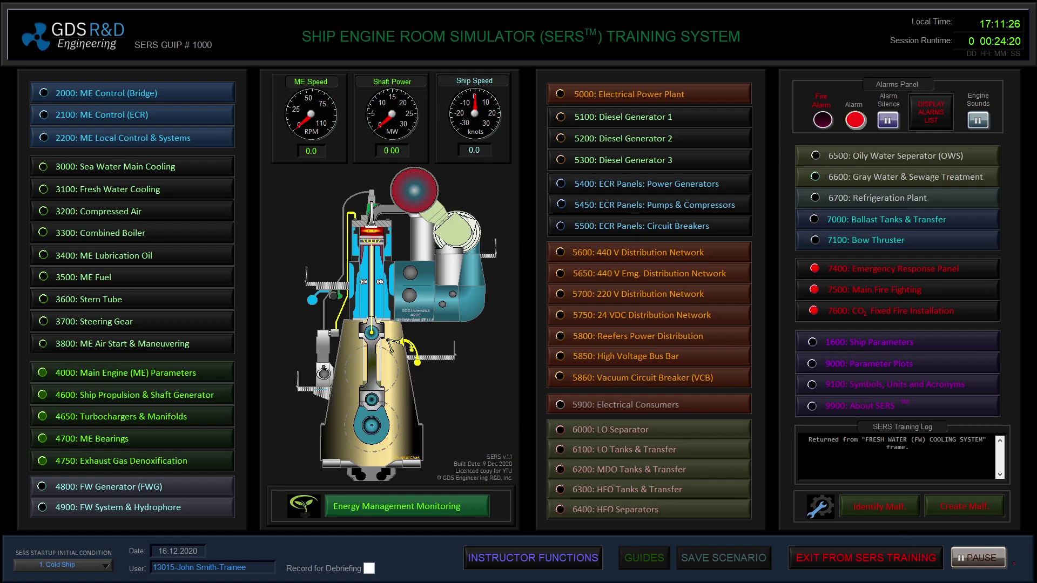
# Check the combined boiler's operation, and set the pre-heater temperature controller in the fresh water cooling system to manual mode
pyautogui.click(162, 229)
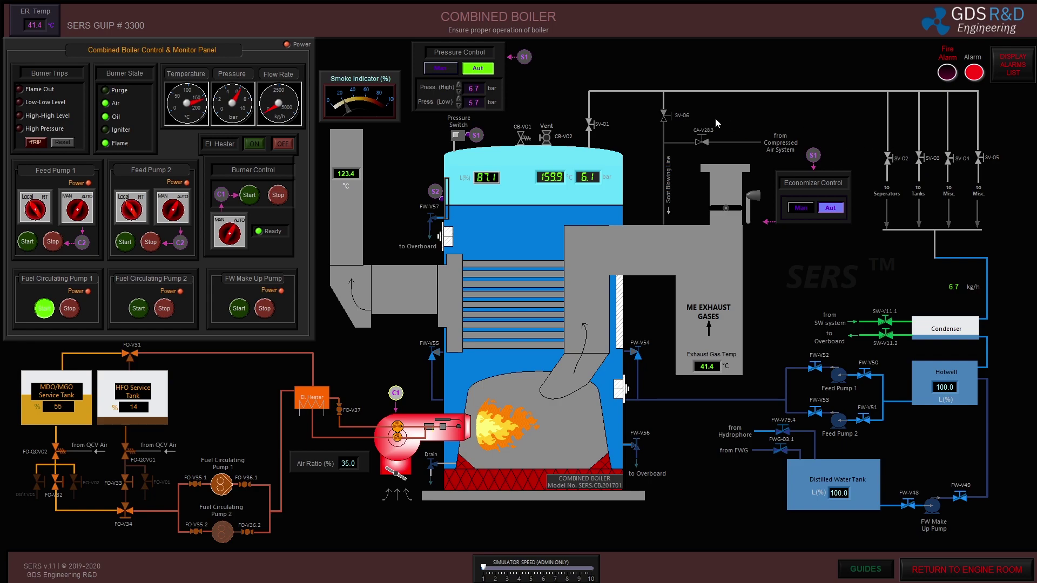
pyautogui.click(925, 573)
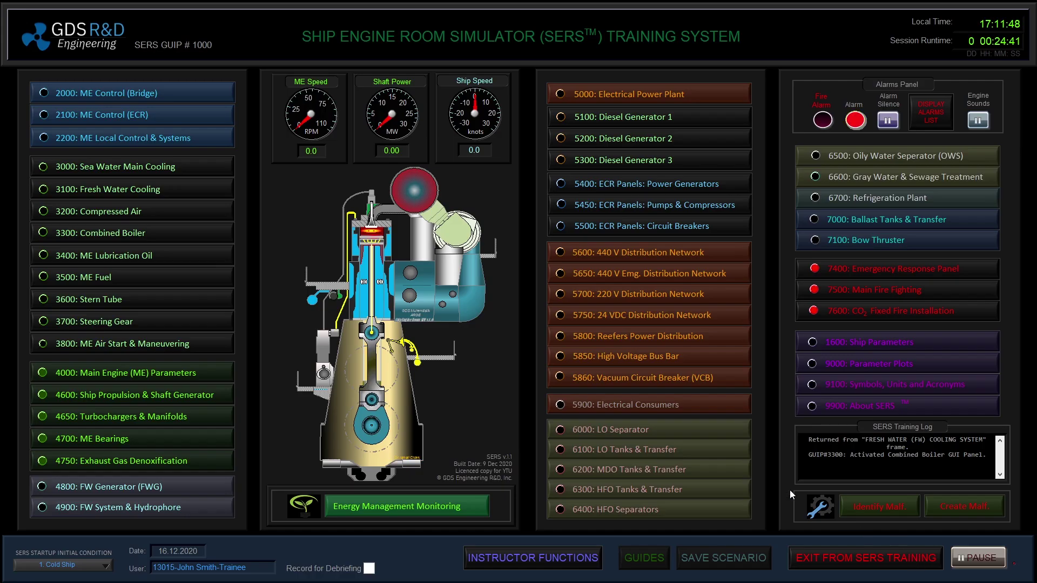
pyautogui.click(161, 187)
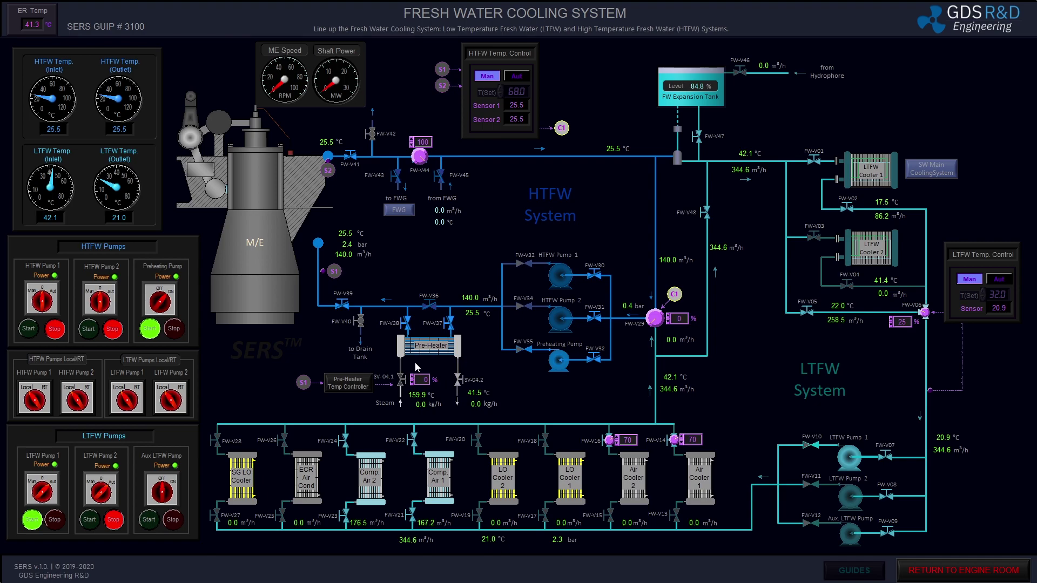
pyautogui.click(350, 387)
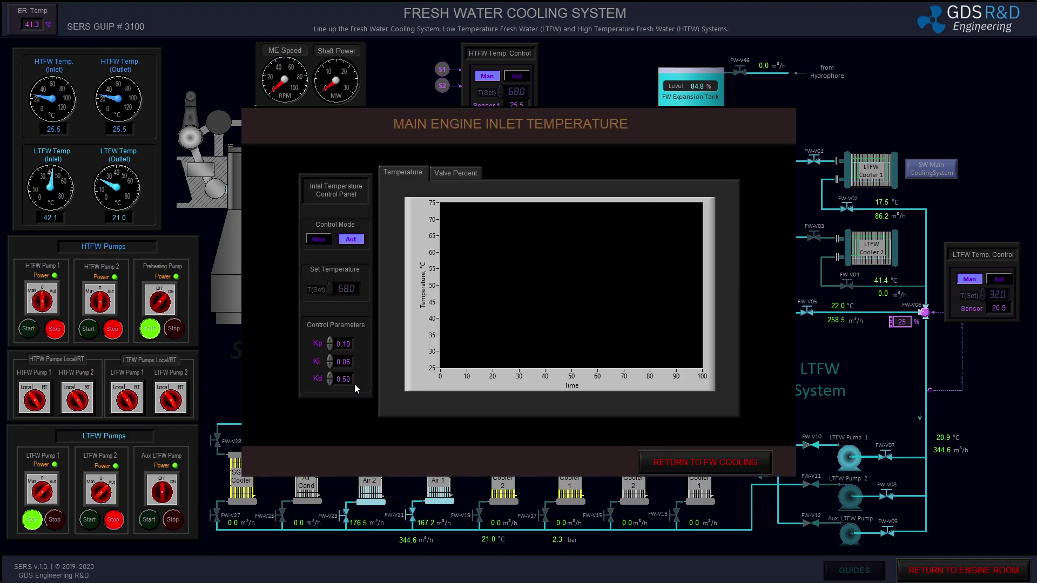
pyautogui.click(322, 241)
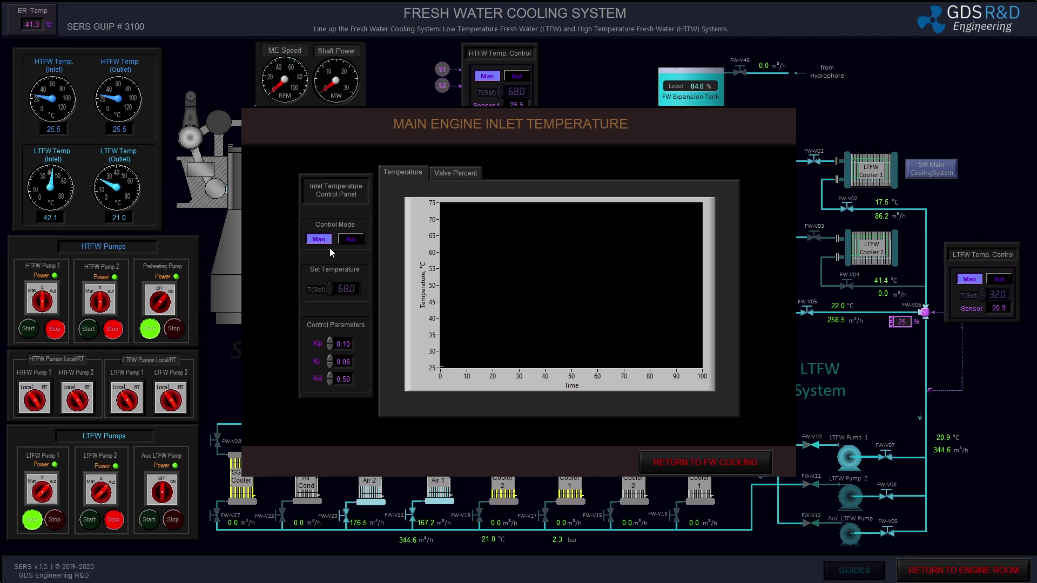
pyautogui.click(653, 463)
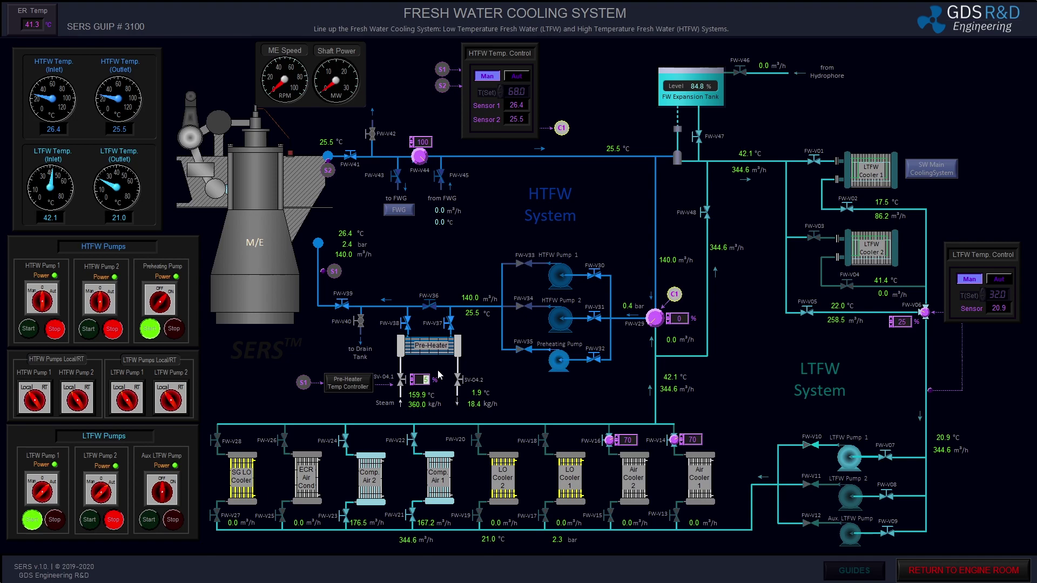
# Open the pre-heater's steam inlet valve SV-04.1 to 20%, and raise it to 50%
pyautogui.write('20')
pyautogui.click(413, 379)
pyautogui.click(414, 376)
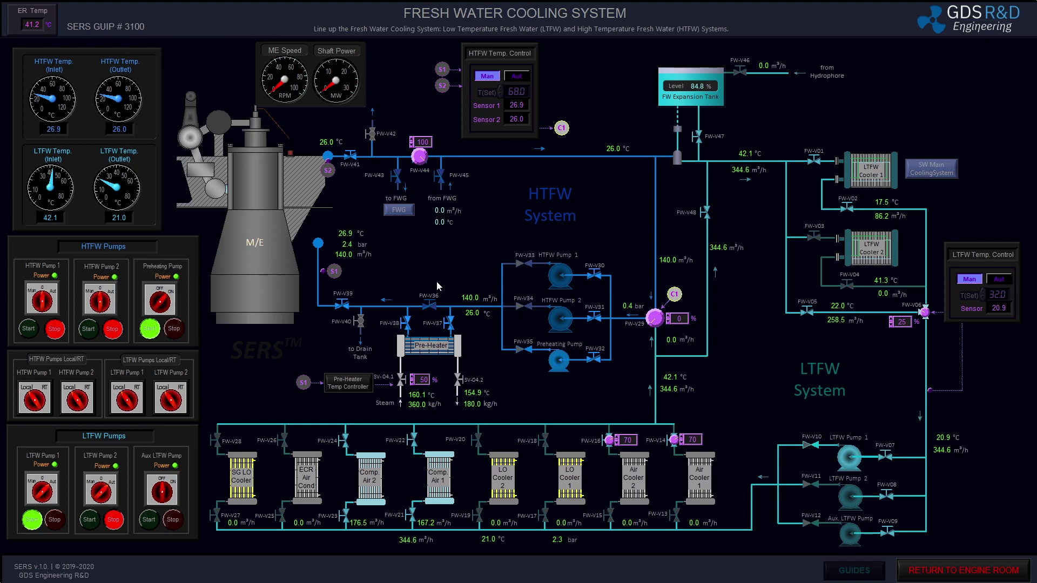
# Increase the opening of the pre-heater's steam inlet valve SV-04.1 stepwise to 90%
pyautogui.click(412, 379)
pyautogui.click(412, 380)
pyautogui.click(413, 379)
pyautogui.click(413, 382)
pyautogui.click(413, 382)
pyautogui.click(413, 382)
pyautogui.click(413, 378)
pyautogui.click(412, 378)
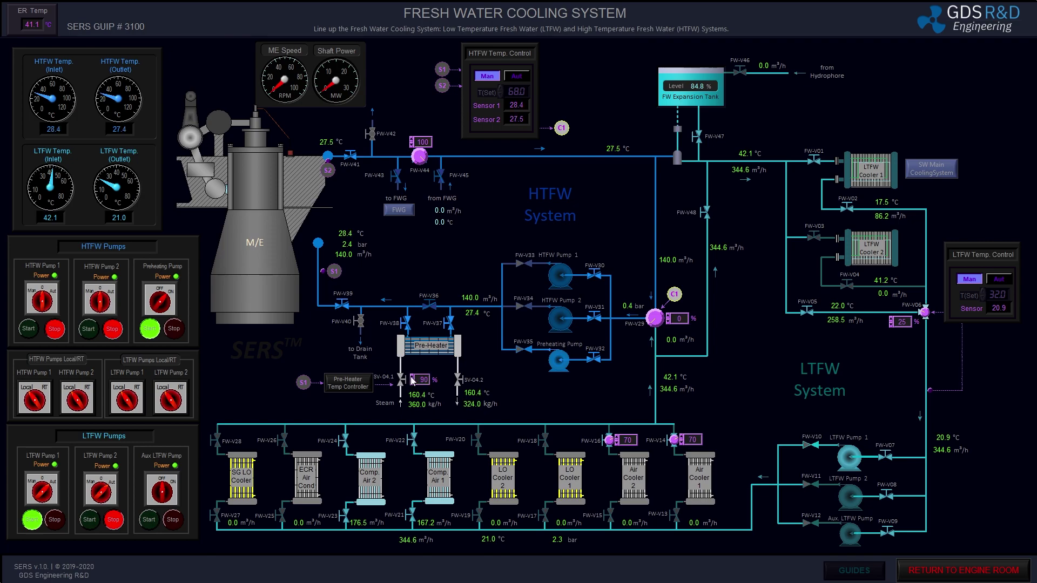